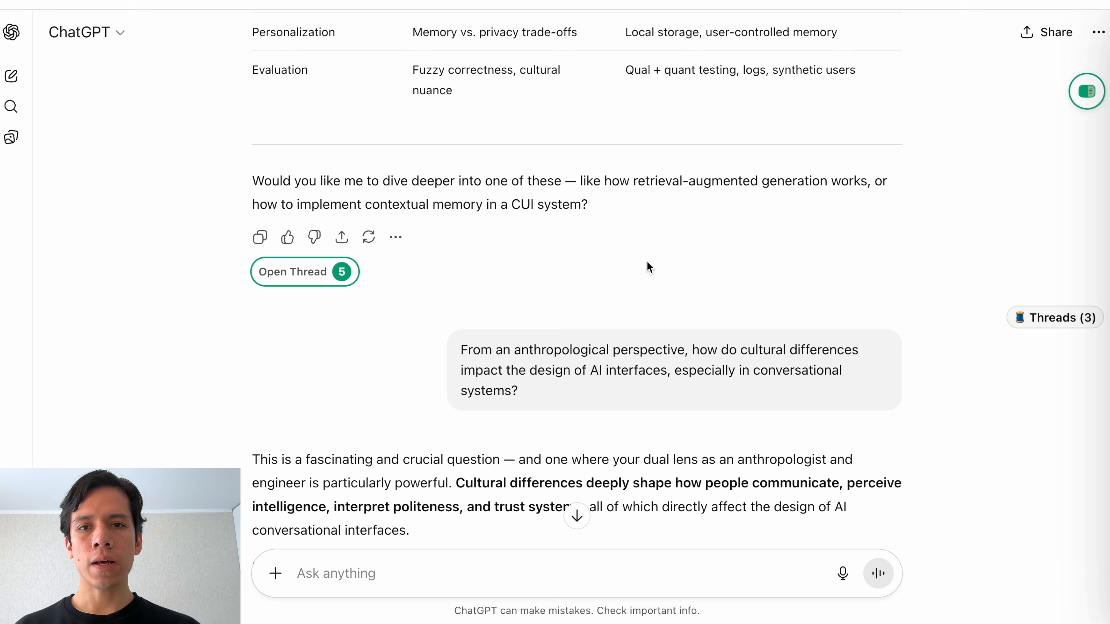
- Open the side thread attached to the response that offers to dive deeper into retrieval-augmented generation or contextual memory
{"action": "scroll", "coordinate": [629, 271], "scroll_direction": "up", "scroll_amount": 1}
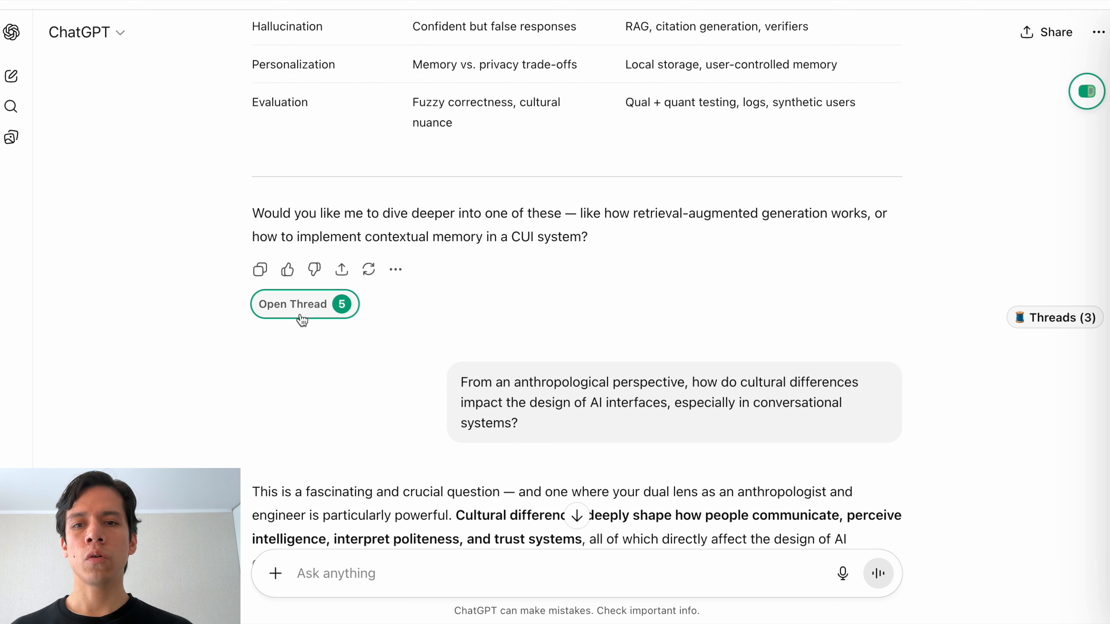
{"action": "scroll", "coordinate": [617, 275], "scroll_direction": "up", "scroll_amount": 4}
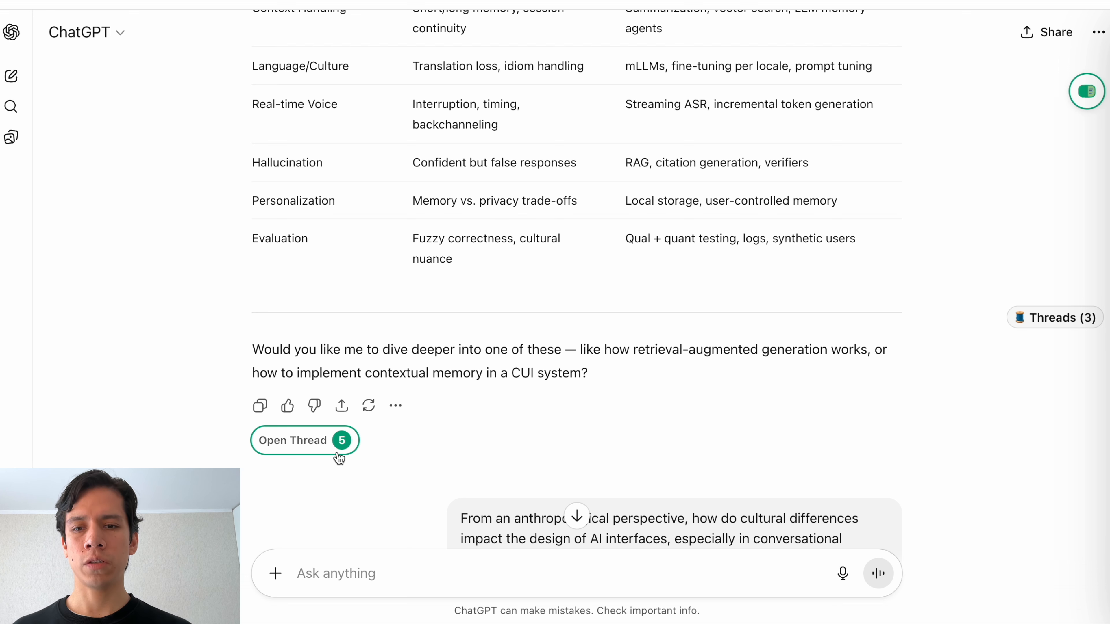
{"action": "left_click", "coordinate": [322, 449]}
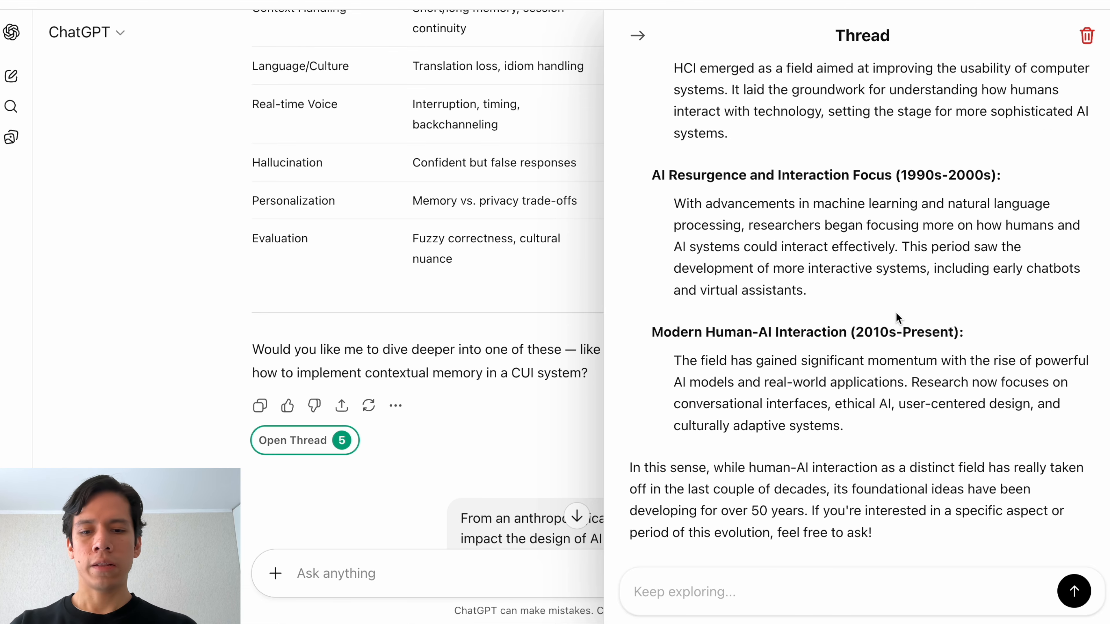
{"action": "type", "text": "keep explring"}
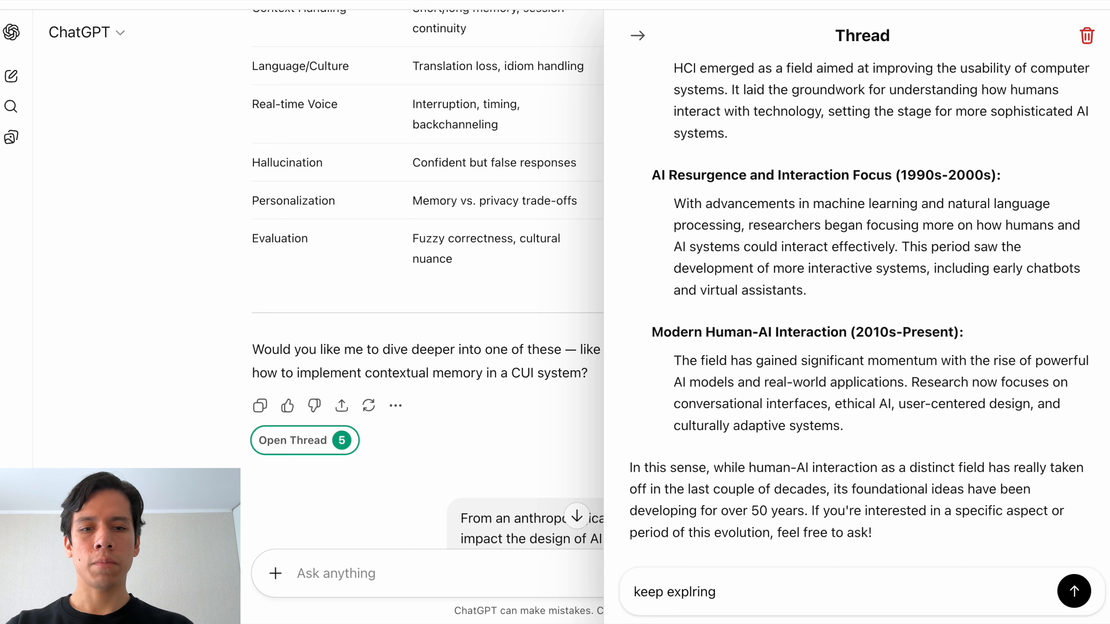
{"action": "key", "text": "ctrl+a"}
{"action": "key", "text": "BackSpace"}
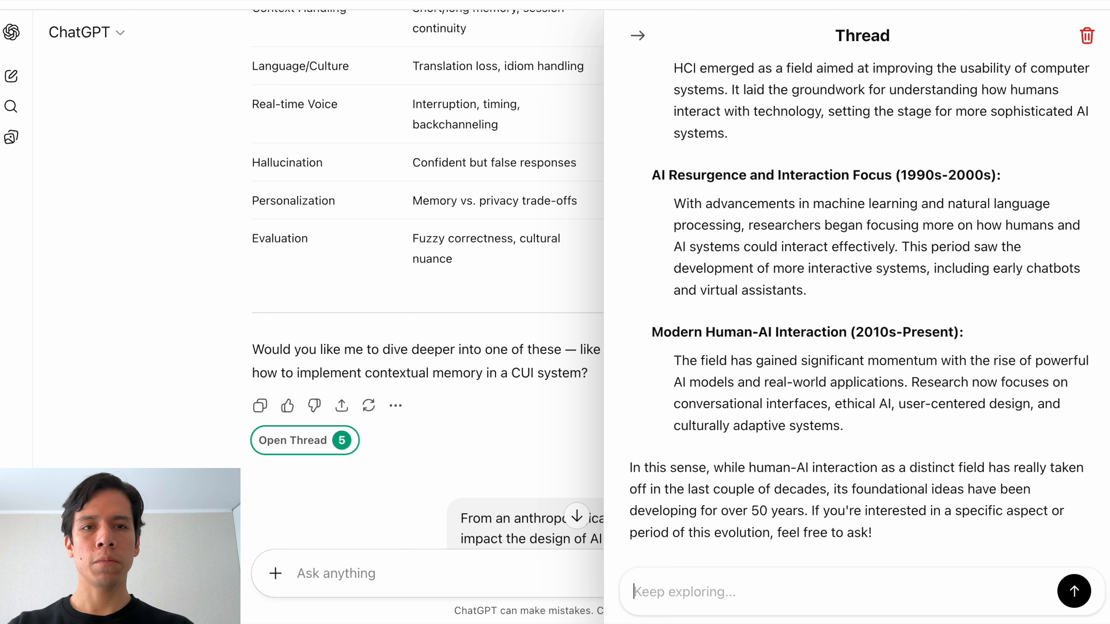
- Look through the open thread on the history of human-AI interaction and close it
{"action": "scroll", "coordinate": [933, 190], "scroll_direction": "up", "scroll_amount": 4}
{"action": "scroll", "coordinate": [933, 190], "scroll_direction": "down", "scroll_amount": 5}
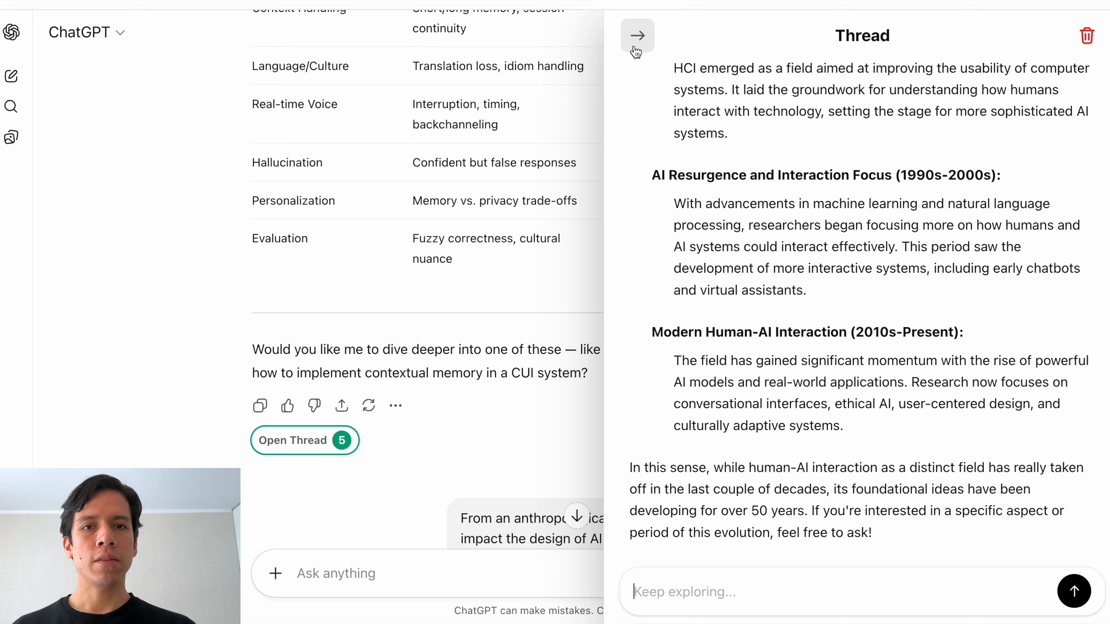
{"action": "left_click", "coordinate": [637, 37]}
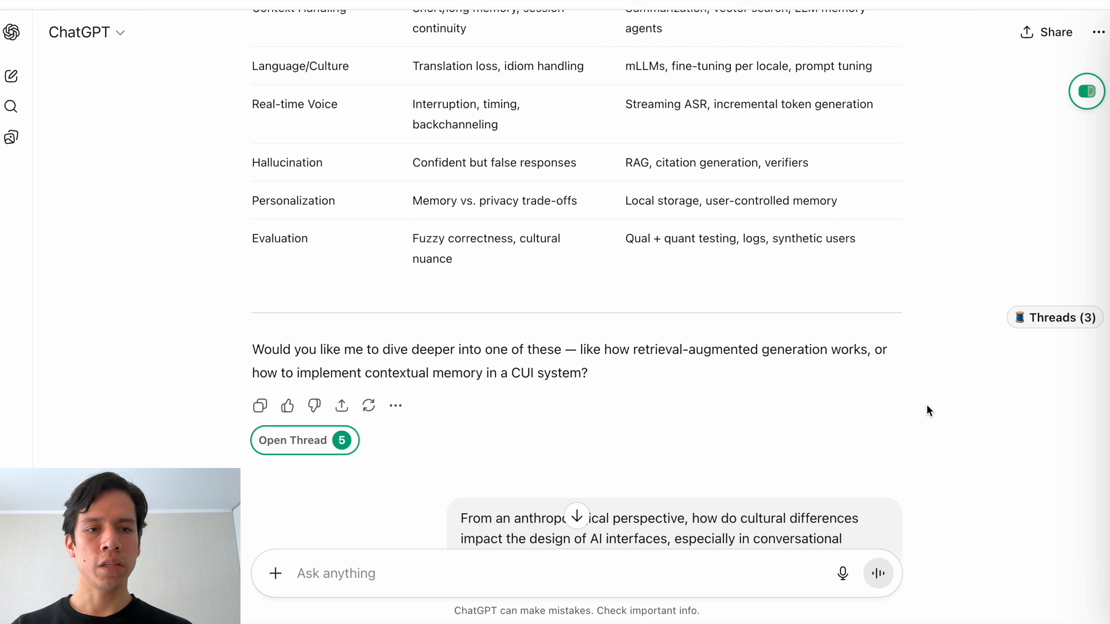
- Check the list of this chat's threads, dismiss it, and browse the response on cultural differences in AI interfaces
{"action": "left_click", "coordinate": [1040, 324]}
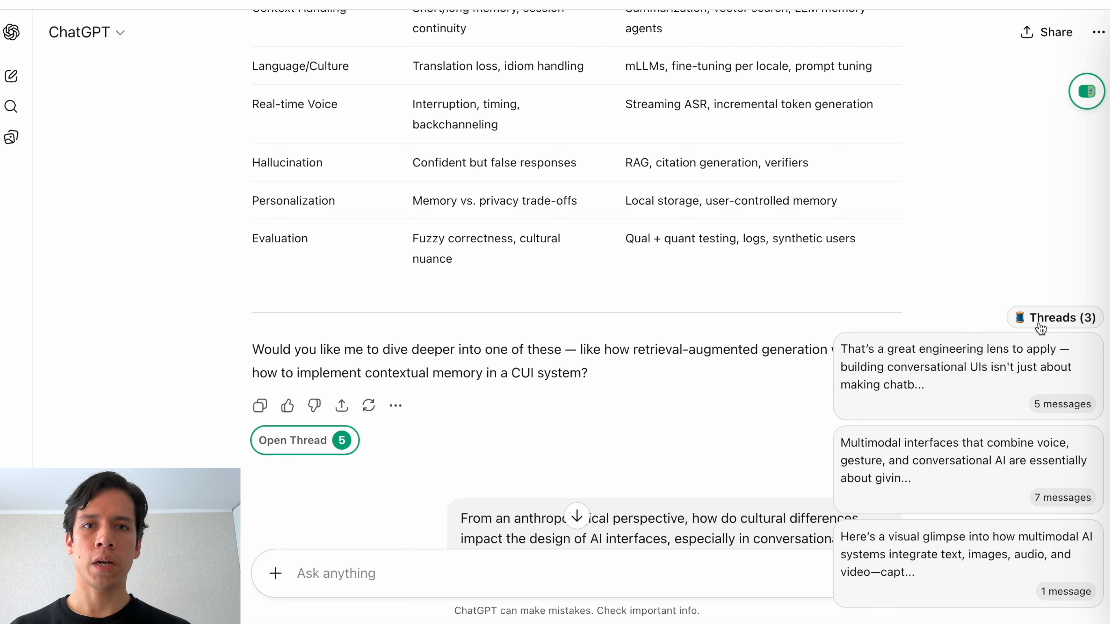
{"action": "left_click", "coordinate": [872, 255]}
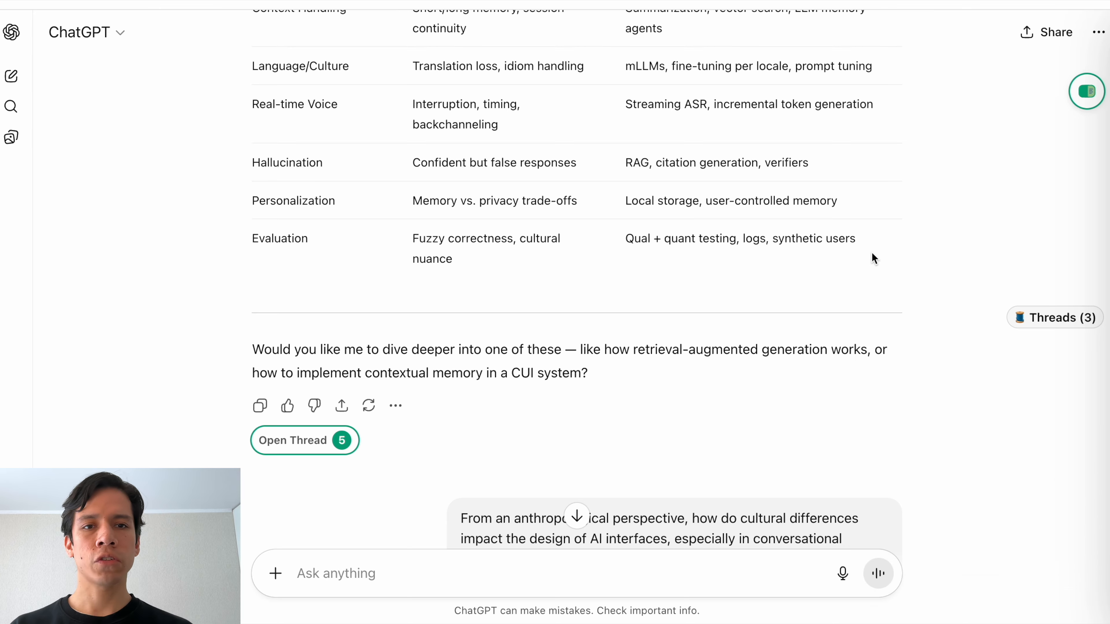
{"action": "scroll", "coordinate": [871, 258], "scroll_direction": "up", "scroll_amount": 15}
{"action": "scroll", "coordinate": [872, 257], "scroll_direction": "up", "scroll_amount": 5}
{"action": "scroll", "coordinate": [872, 258], "scroll_direction": "down", "scroll_amount": 20}
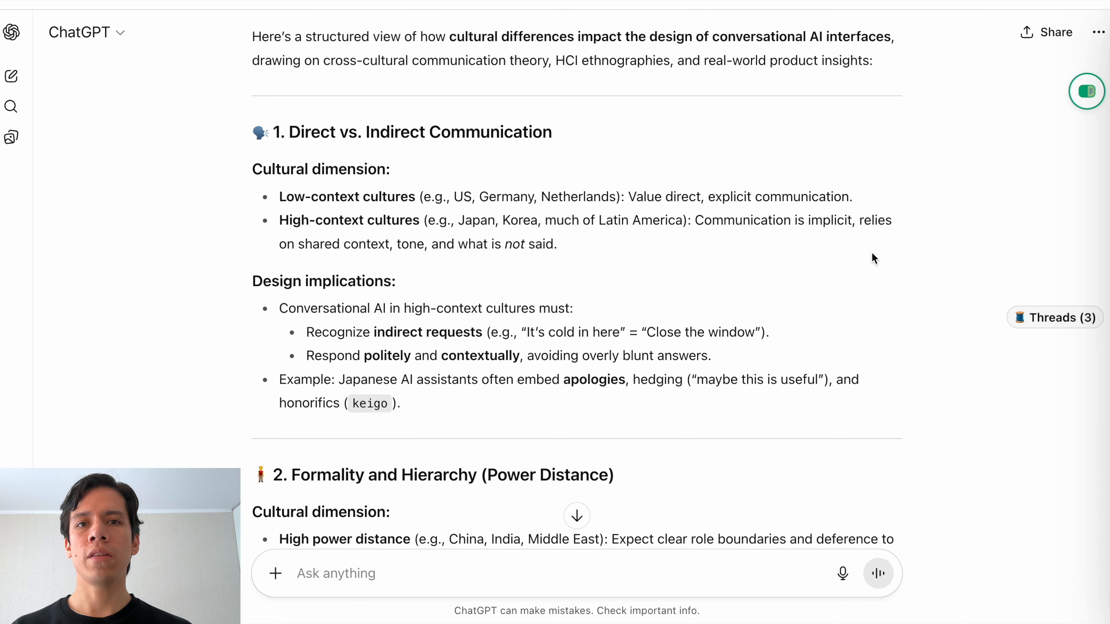
{"action": "scroll", "coordinate": [872, 258], "scroll_direction": "up", "scroll_amount": 8}
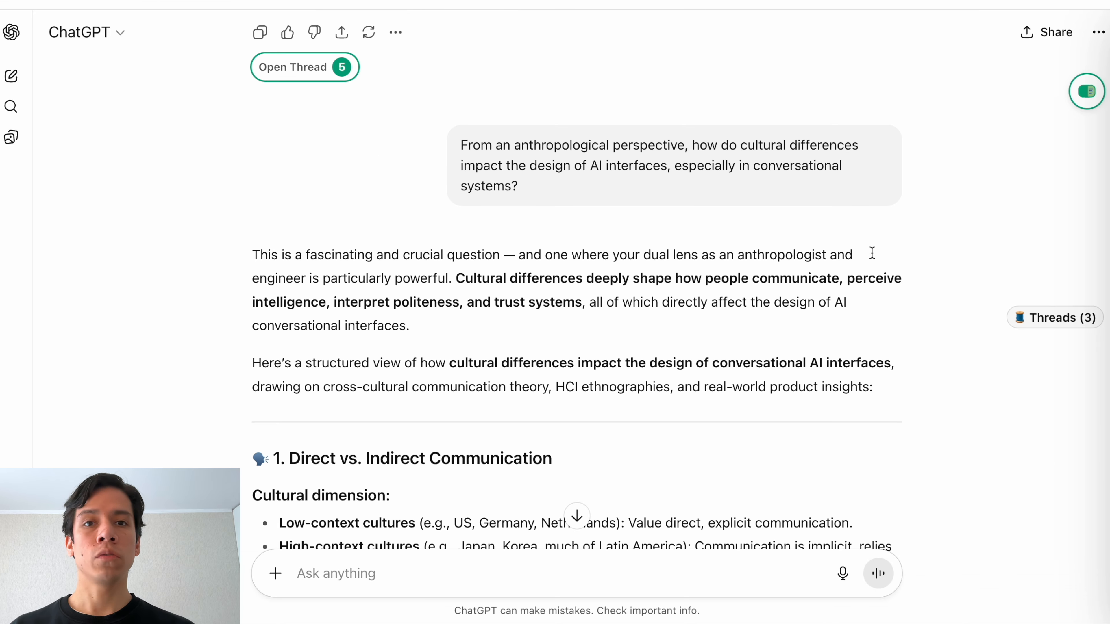
{"action": "scroll", "coordinate": [872, 258], "scroll_direction": "down", "scroll_amount": 2}
- From the chat's threads list, jump to the response about the engineering lens on building conversational UIs
{"action": "left_click", "coordinate": [1048, 323]}
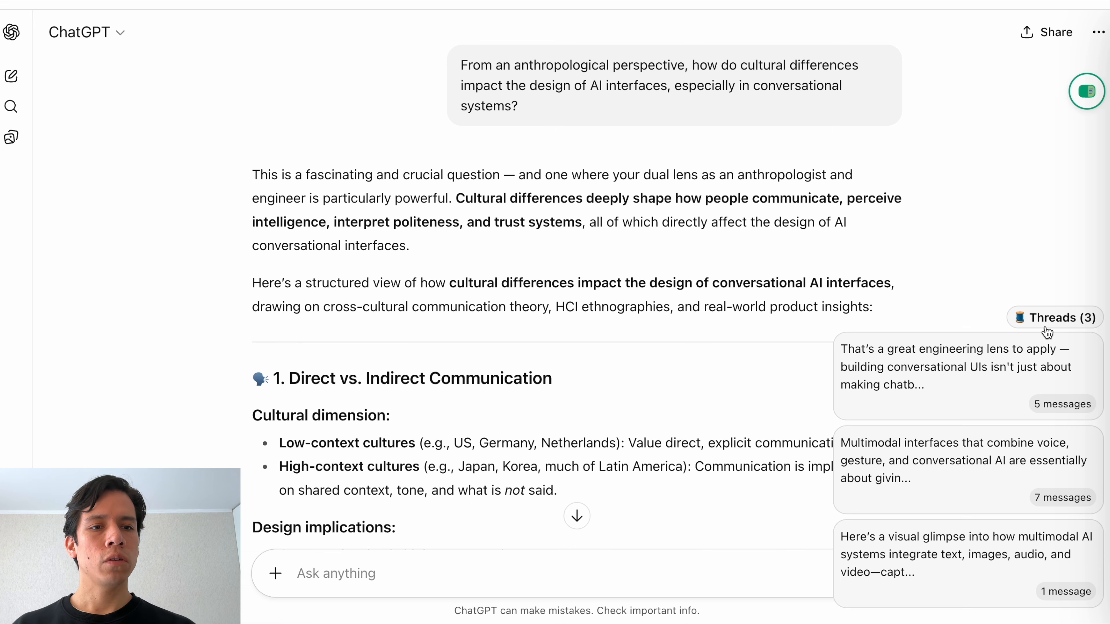
{"action": "mouse_move", "coordinate": [1039, 321]}
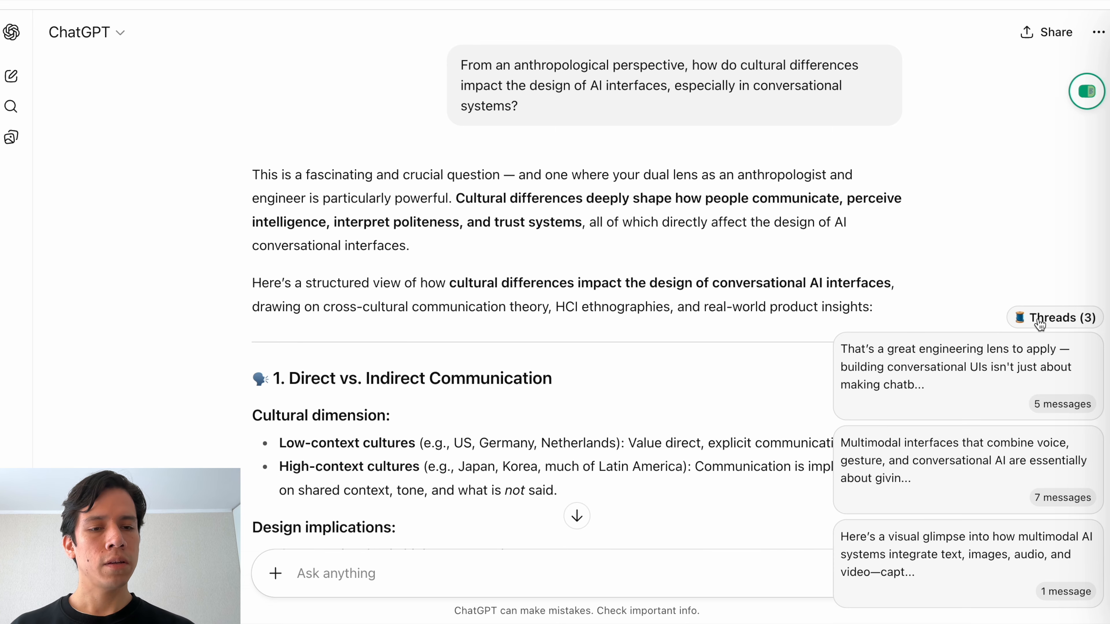
{"action": "left_click", "coordinate": [968, 391]}
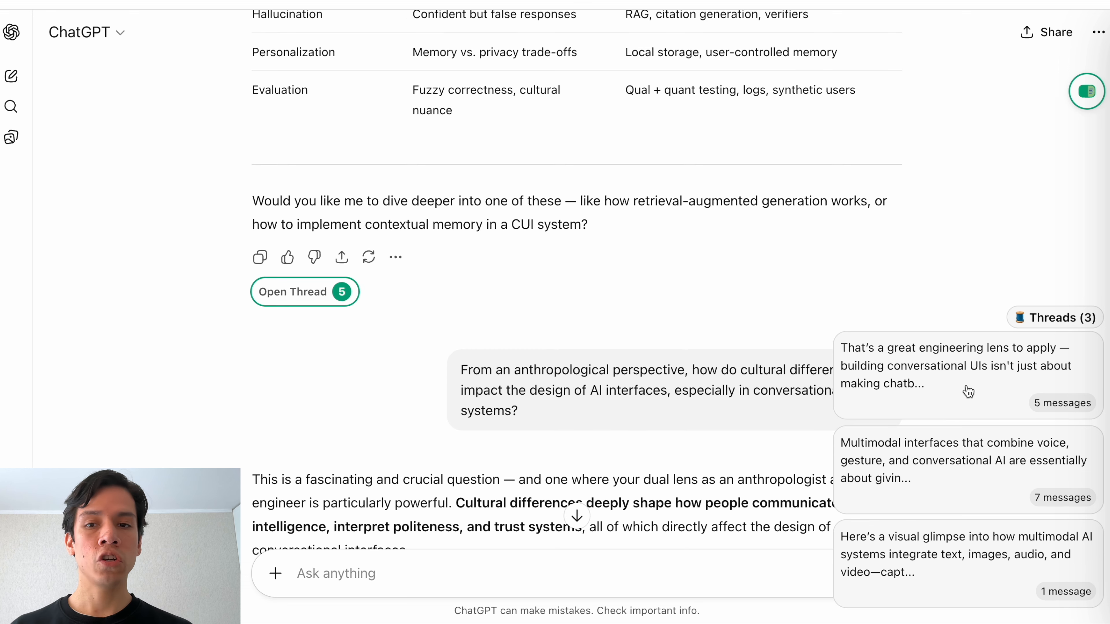
- Jump to the listed response on multimodal interfaces, view its attached thread, and close the thread
{"action": "left_click", "coordinate": [950, 461]}
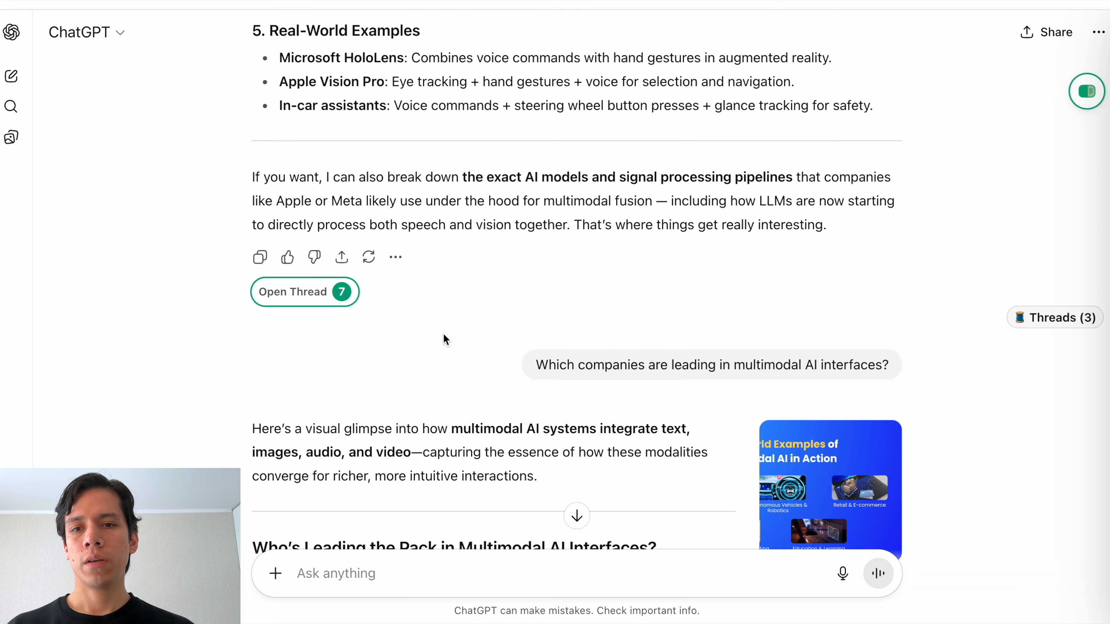
{"action": "left_click", "coordinate": [326, 306]}
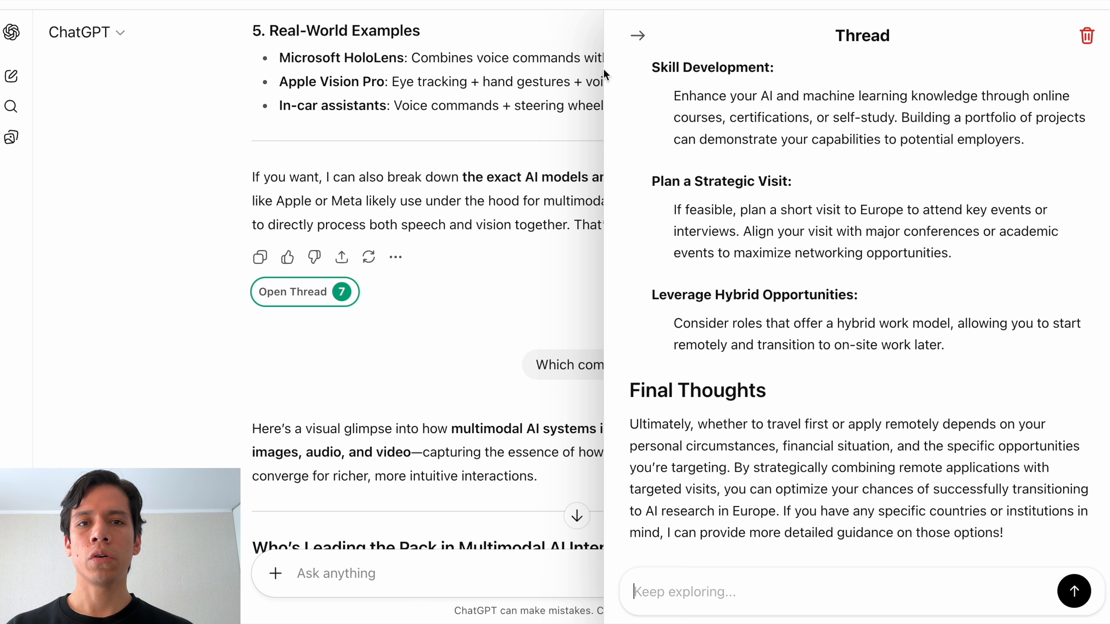
{"action": "left_click", "coordinate": [638, 35]}
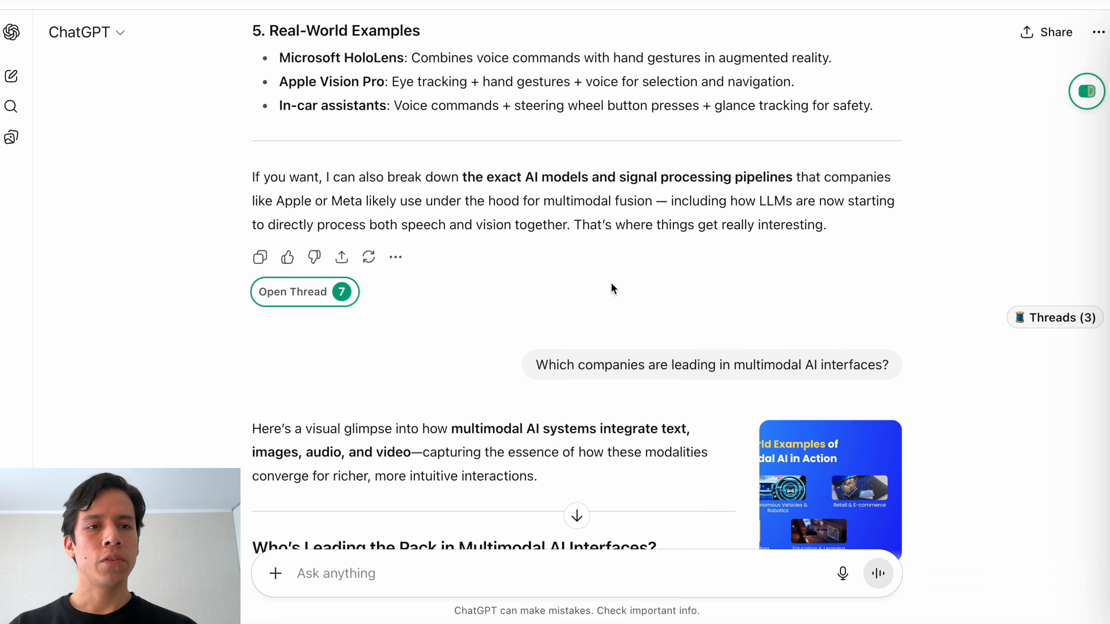
- Get an explanation of the phrase "multi-modal context" in the Conversational AI core bullet and close it after reading
{"action": "scroll", "coordinate": [751, 291], "scroll_direction": "up", "scroll_amount": 9}
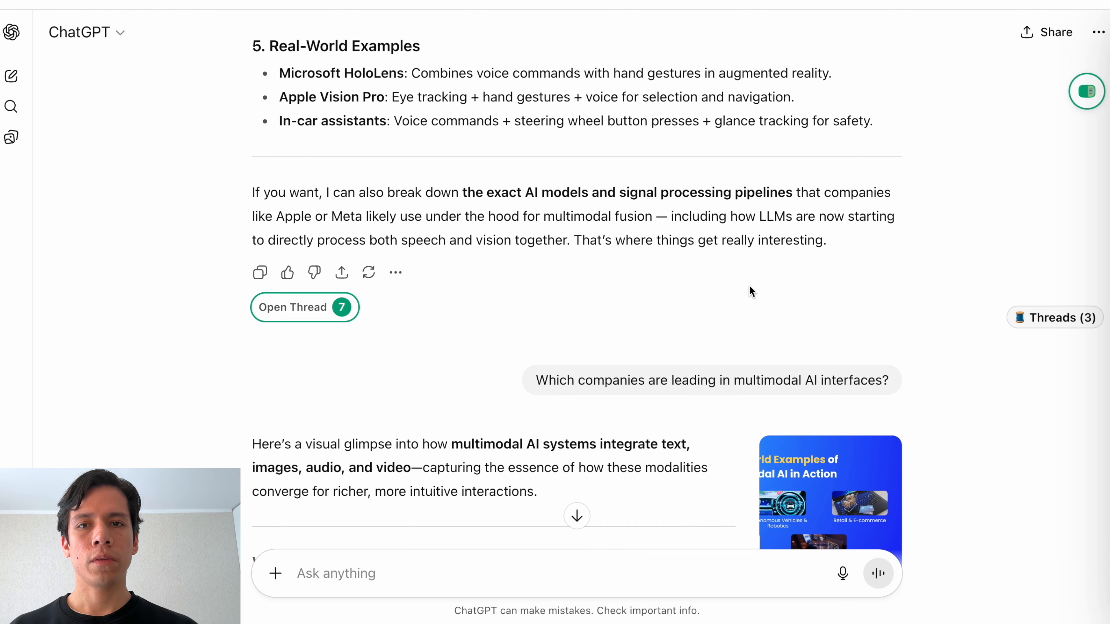
{"action": "scroll", "coordinate": [749, 286], "scroll_direction": "up", "scroll_amount": 1}
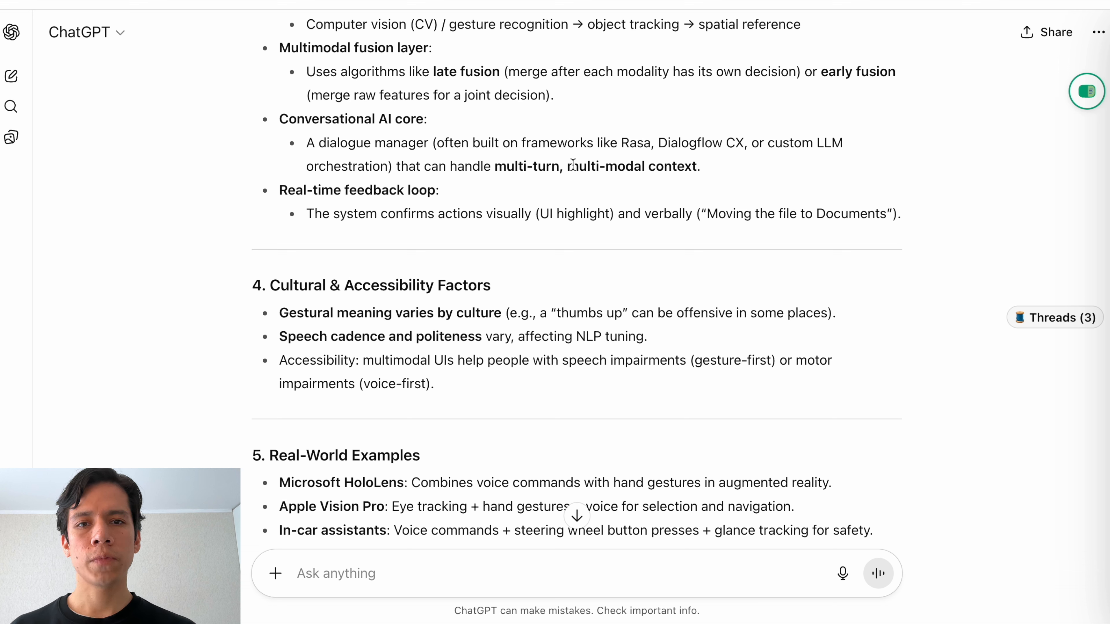
{"action": "left_click_drag", "start_coordinate": [567, 166], "coordinate": [699, 166]}
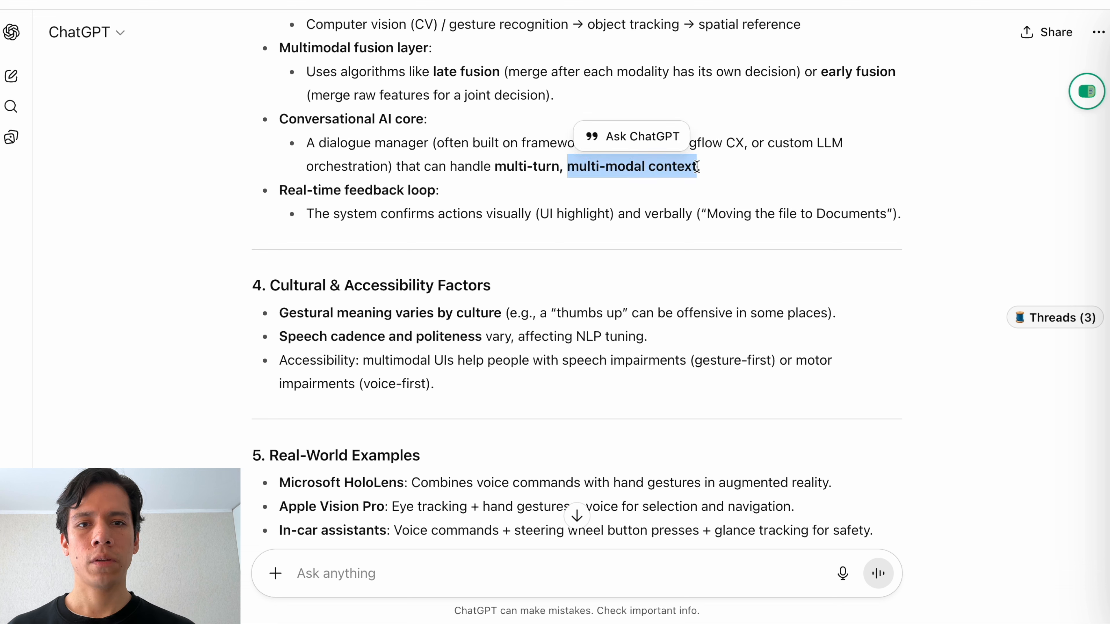
{"action": "left_click", "coordinate": [705, 143]}
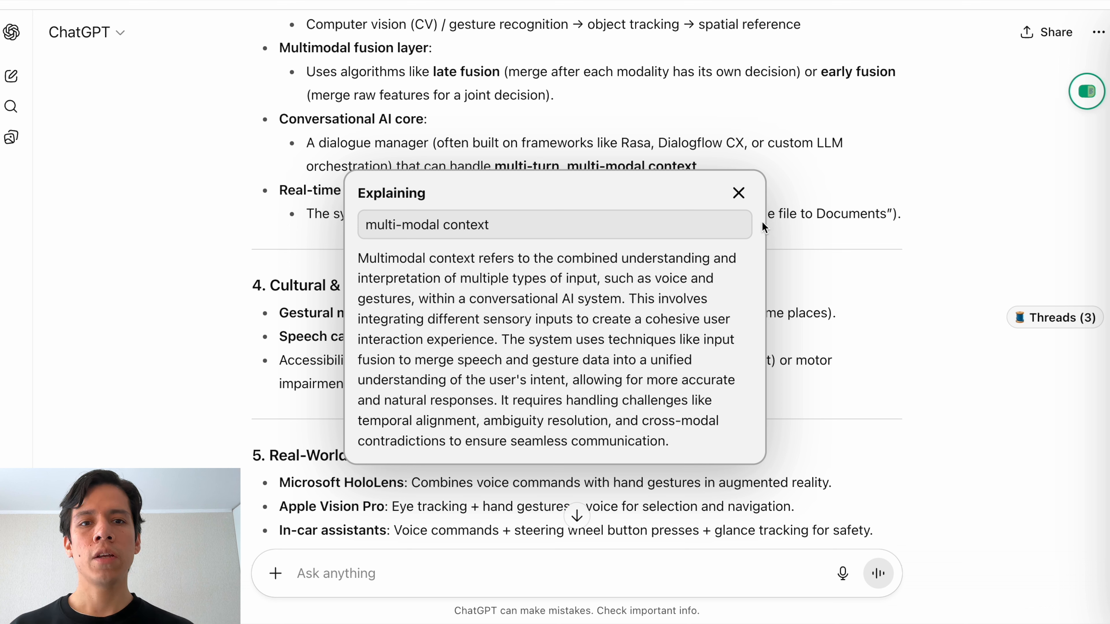
{"action": "left_click", "coordinate": [740, 201]}
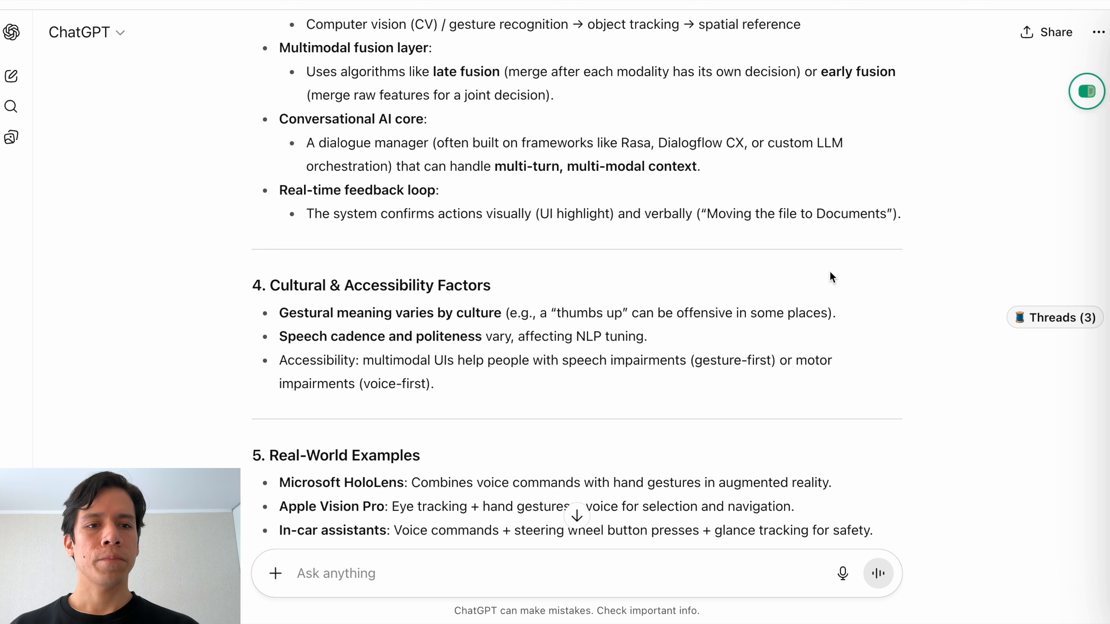
- Open the extension's thread manager, delete the threads of the "Image Download on Tap" chat, and close the manager
{"action": "scroll", "coordinate": [856, 292], "scroll_direction": "down", "scroll_amount": 15}
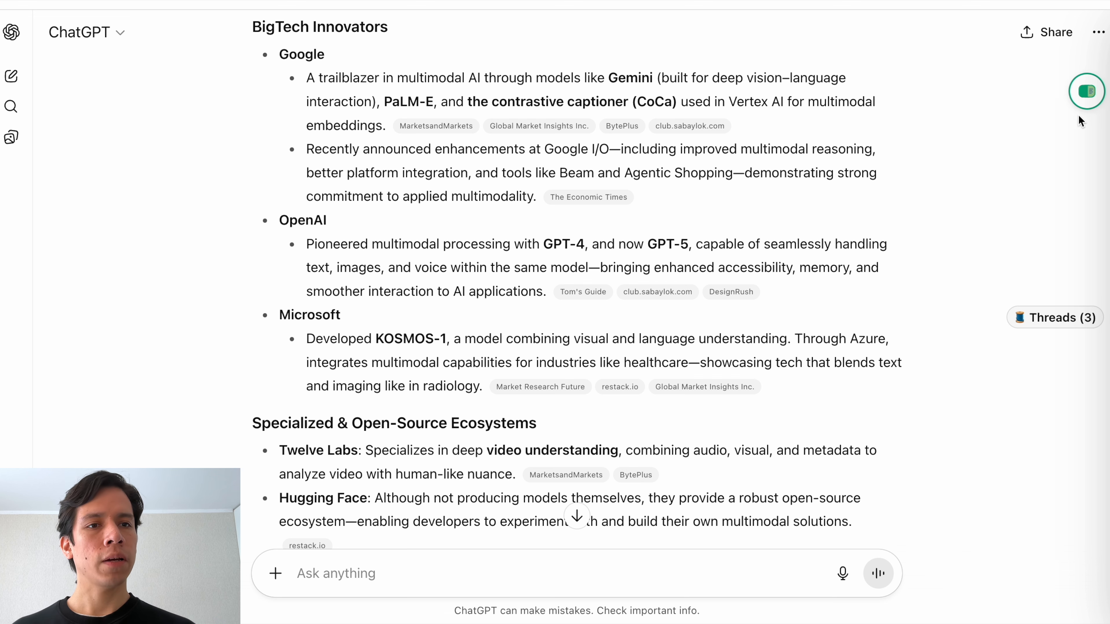
{"action": "left_click", "coordinate": [1086, 91]}
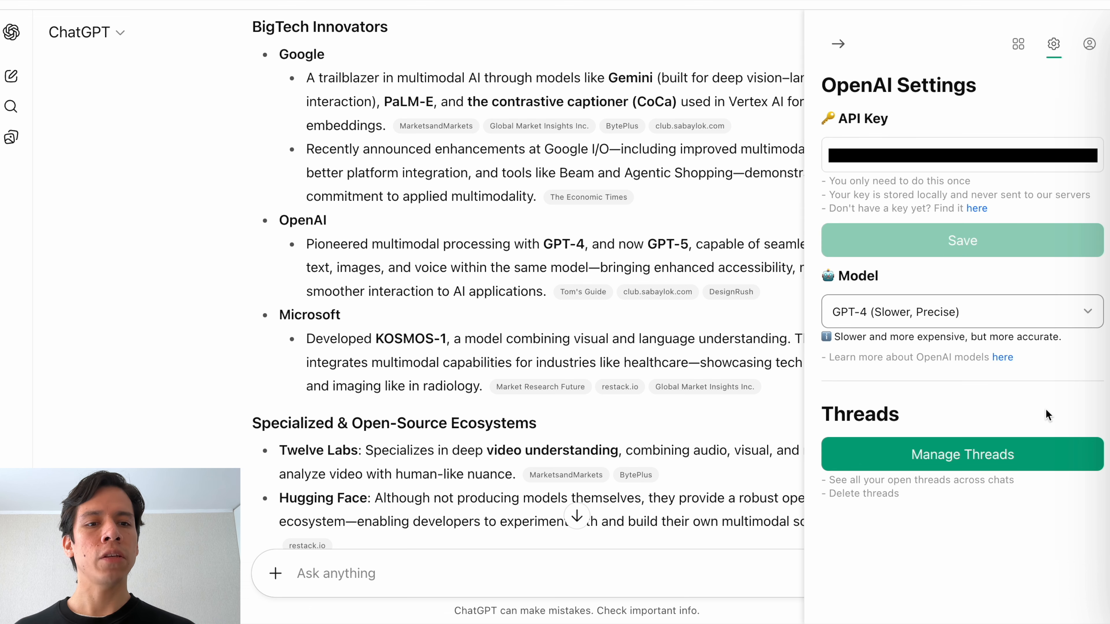
{"action": "left_click", "coordinate": [1042, 466]}
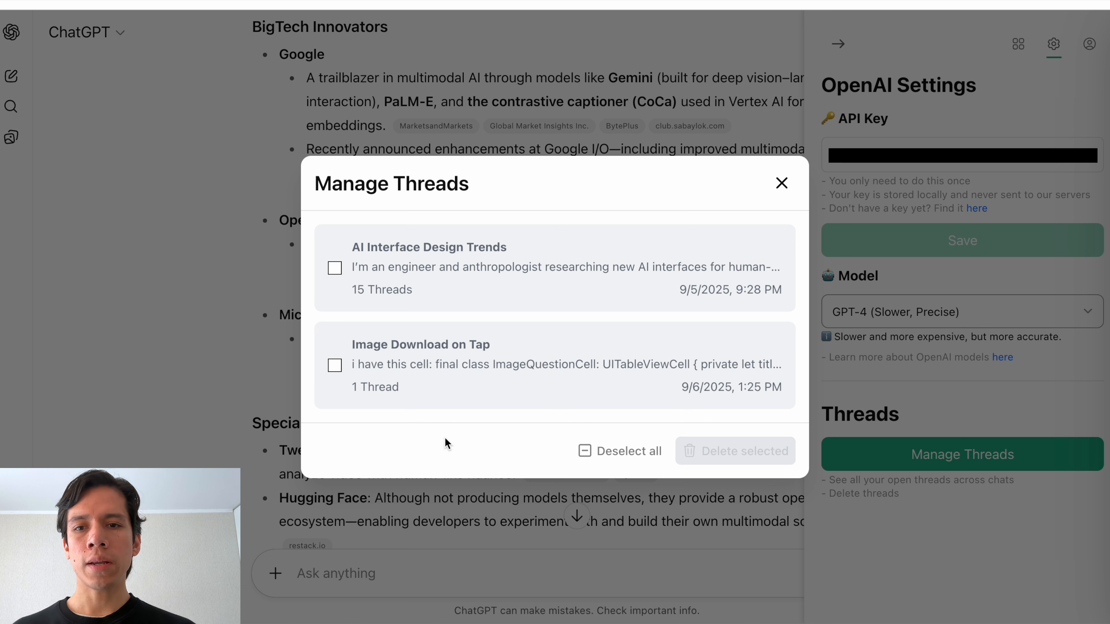
{"action": "left_click", "coordinate": [337, 368]}
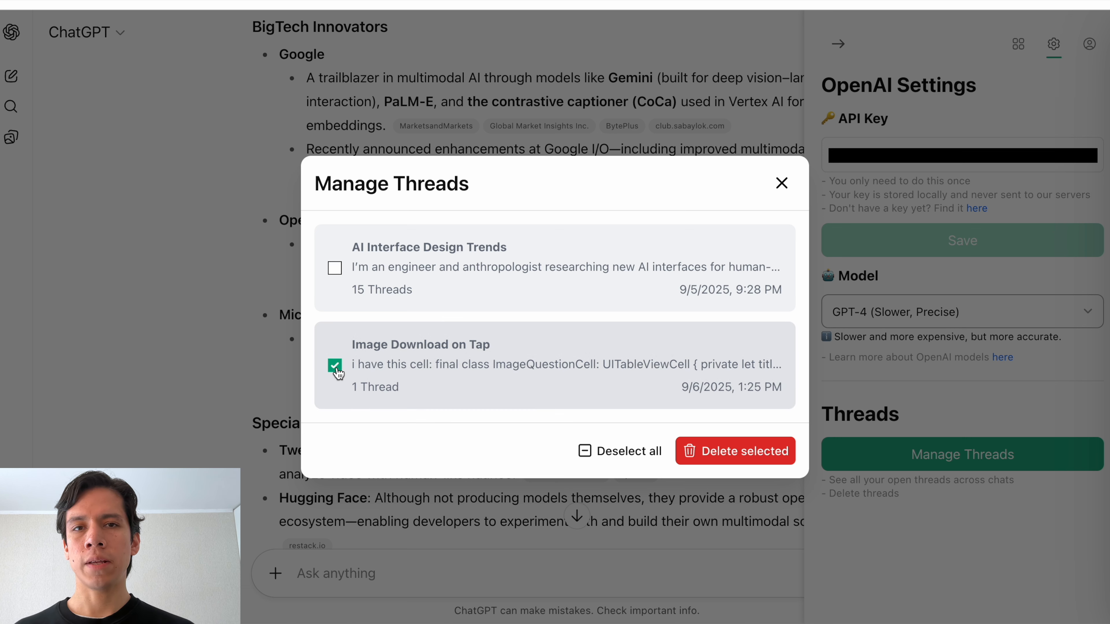
{"action": "left_click", "coordinate": [335, 271]}
{"action": "left_click", "coordinate": [336, 273]}
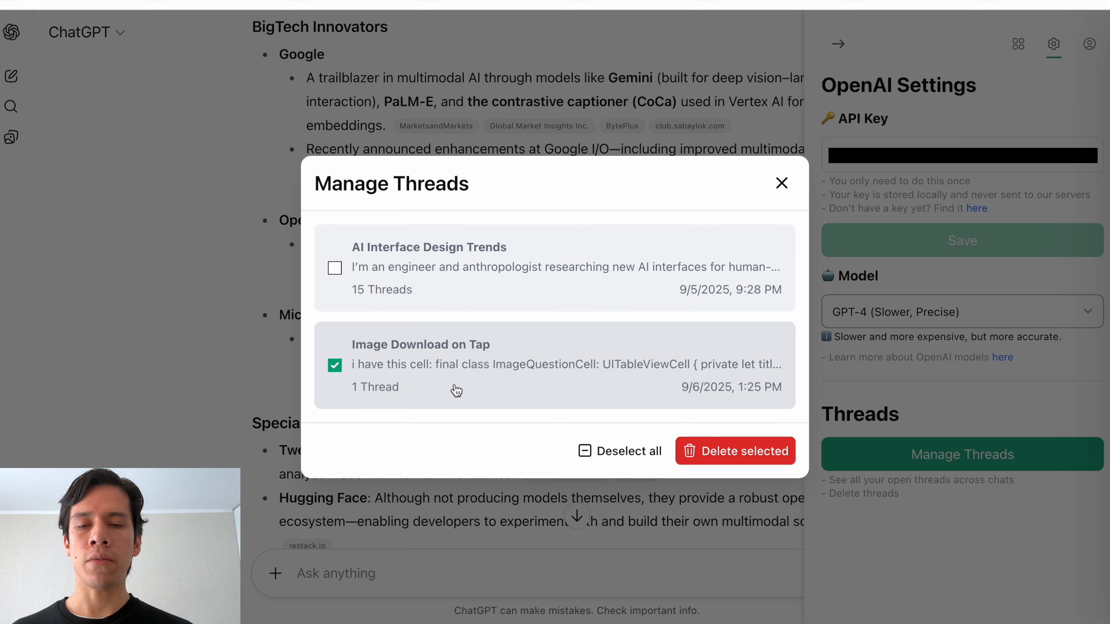
{"action": "left_click", "coordinate": [751, 462]}
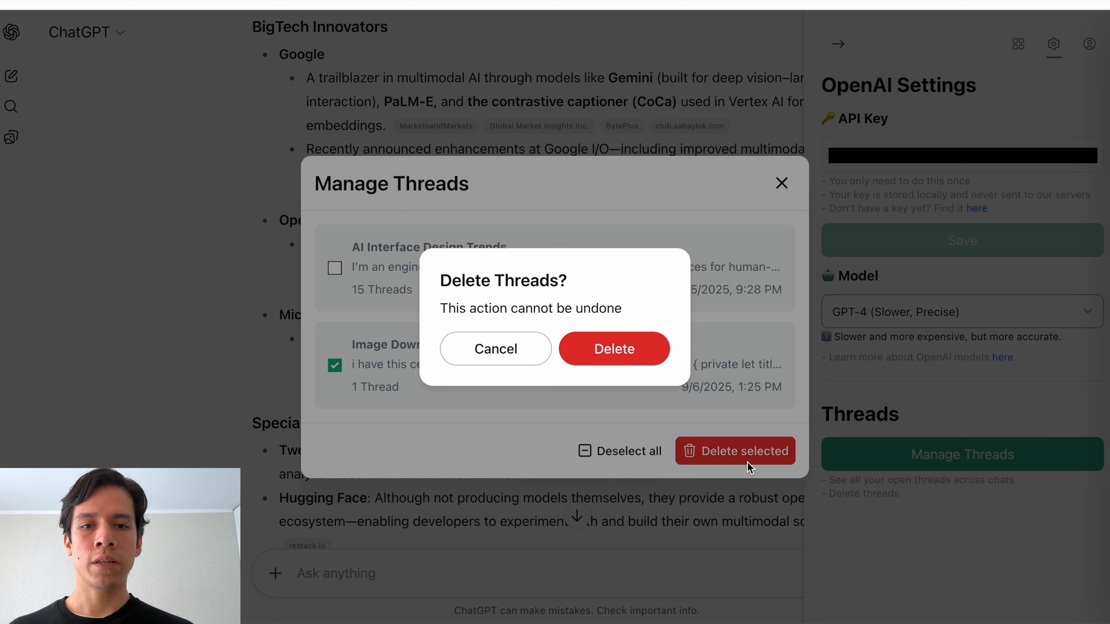
{"action": "left_click", "coordinate": [640, 359]}
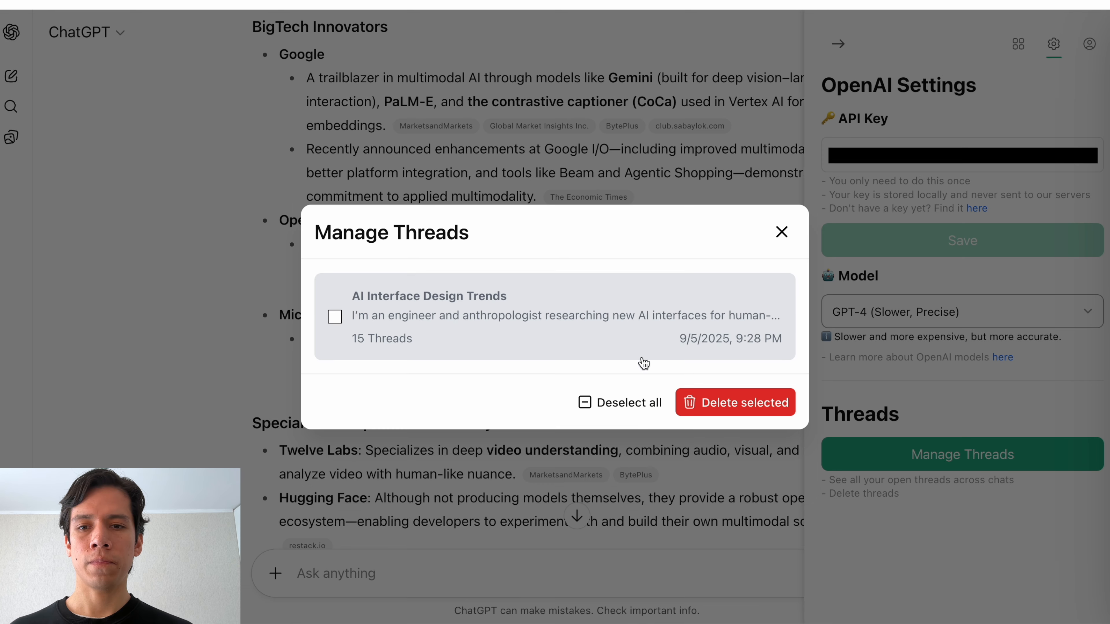
{"action": "left_click", "coordinate": [782, 238]}
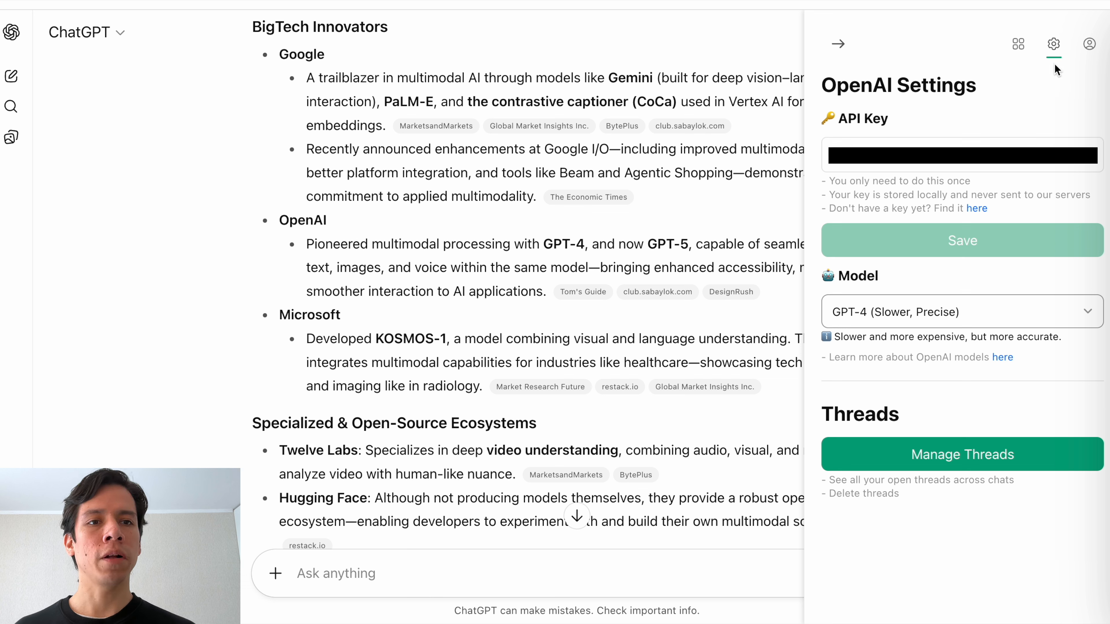
- Show the extension's contact and demo information
{"action": "left_click", "coordinate": [1018, 44]}
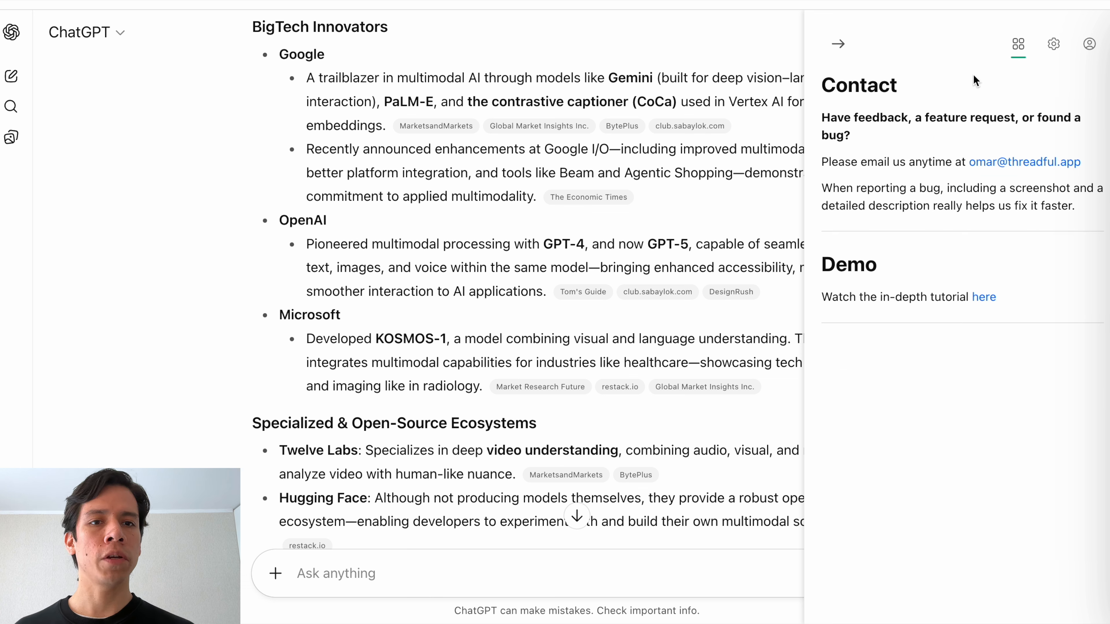